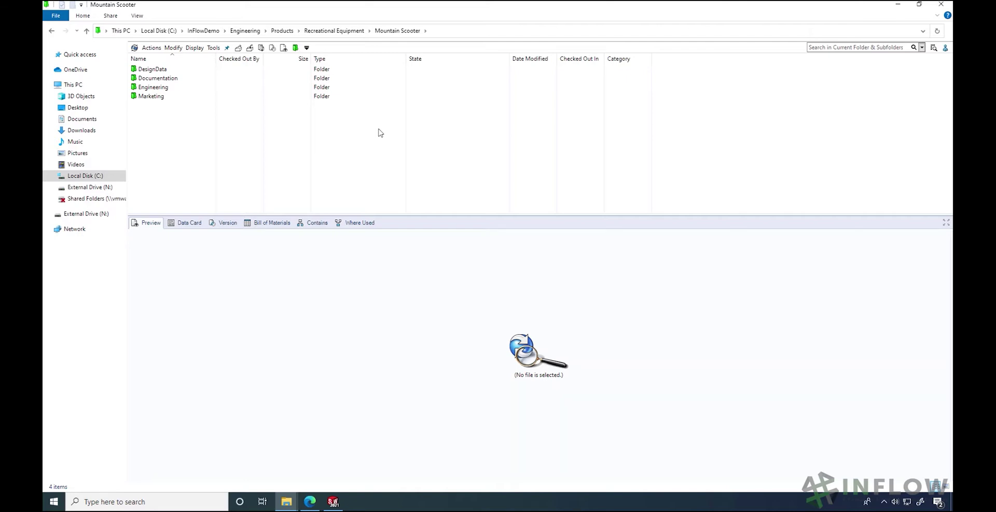
Open the Engineering folder and preview the 10000227.SLDASM assembly.
left_click(157, 88)
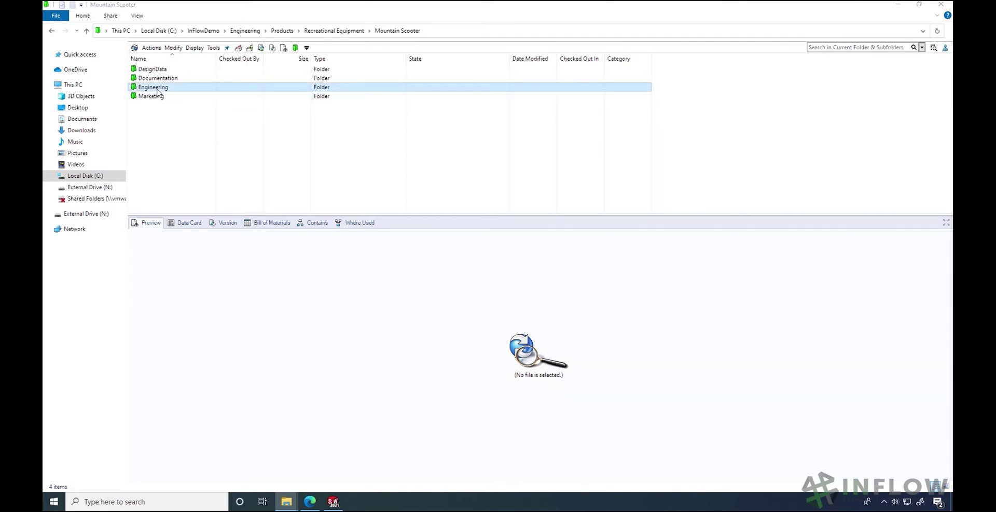
double_click(157, 88)
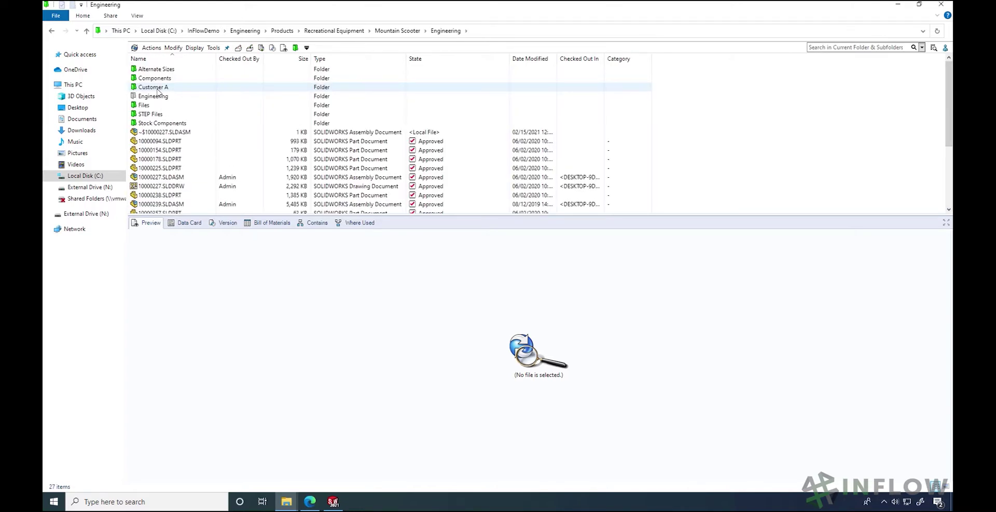
left_click(161, 177)
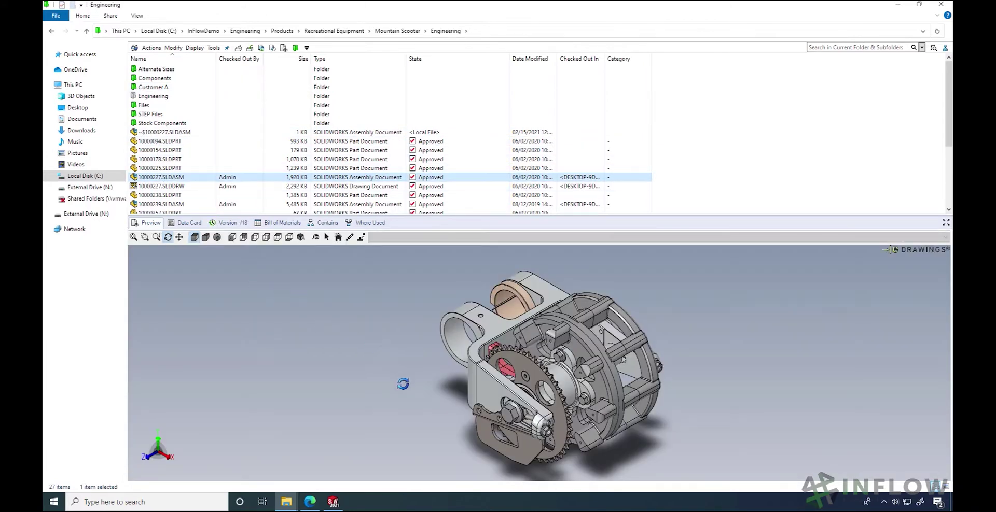
Rotate the preview to the gear face and measure the swing-arm hole diameter.
left_click_drag(422, 413, 690, 421)
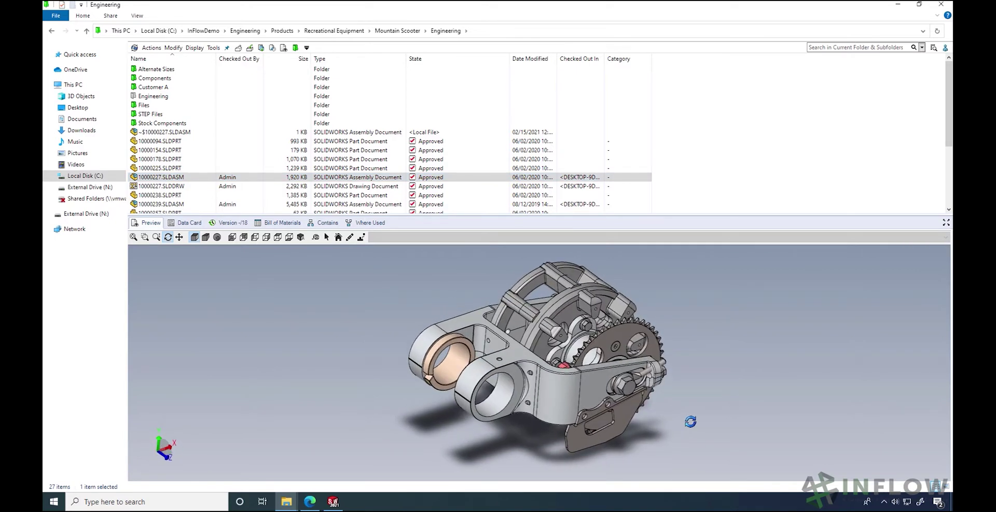
left_click(316, 237)
left_click(511, 405)
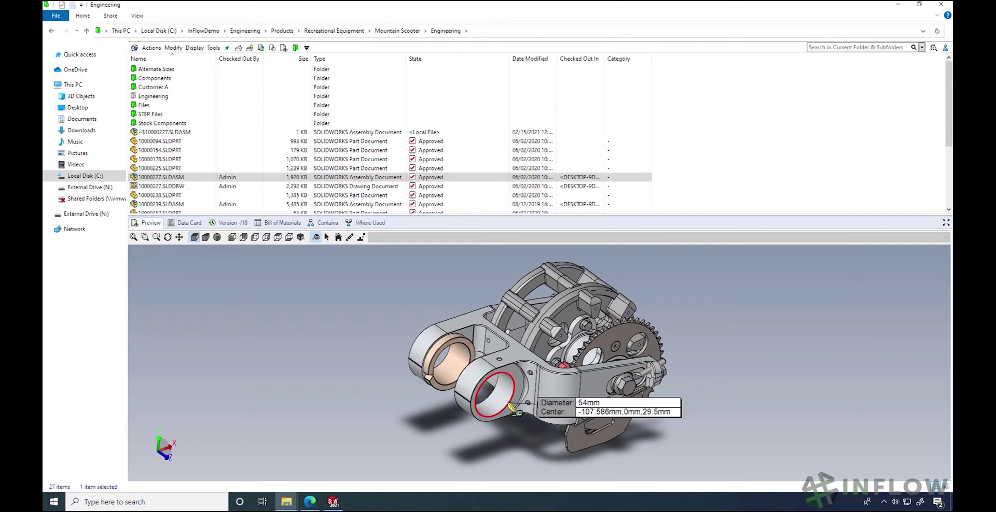
Explode the assembly, rotate it, then collapse it back to an isometric view.
left_click(361, 238)
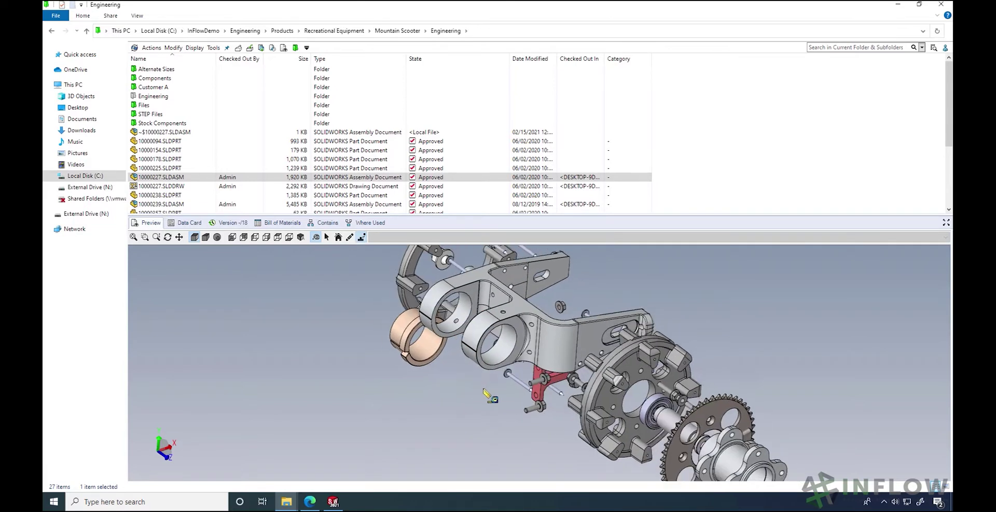
mouse_move(525, 397)
middle_mouse_down()
mouse_move(726, 419)
mouse_move(528, 405)
middle_mouse_up()
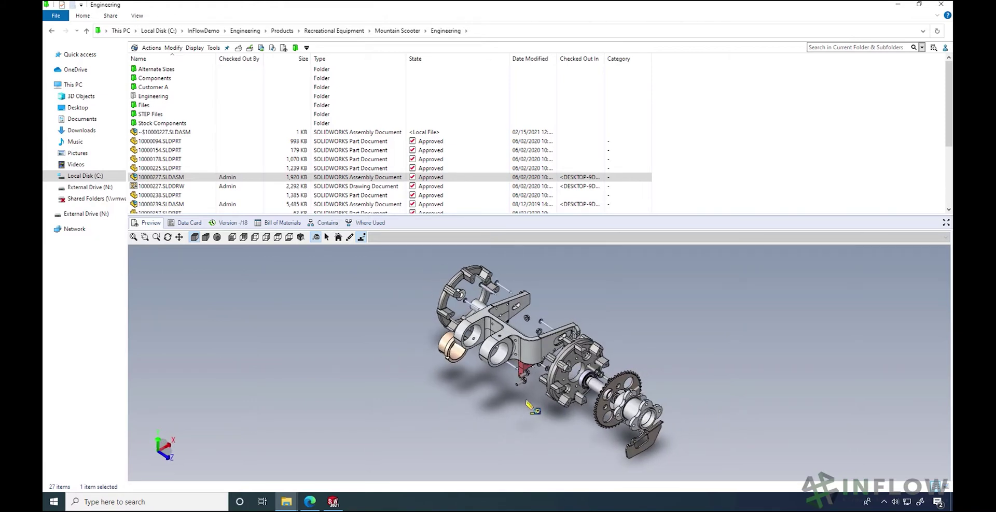
left_click(362, 237)
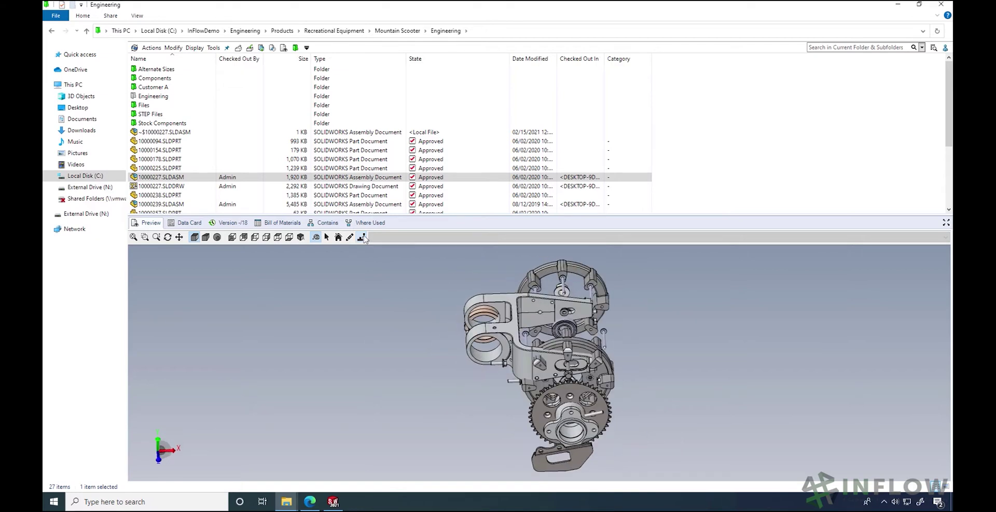
left_click(363, 238)
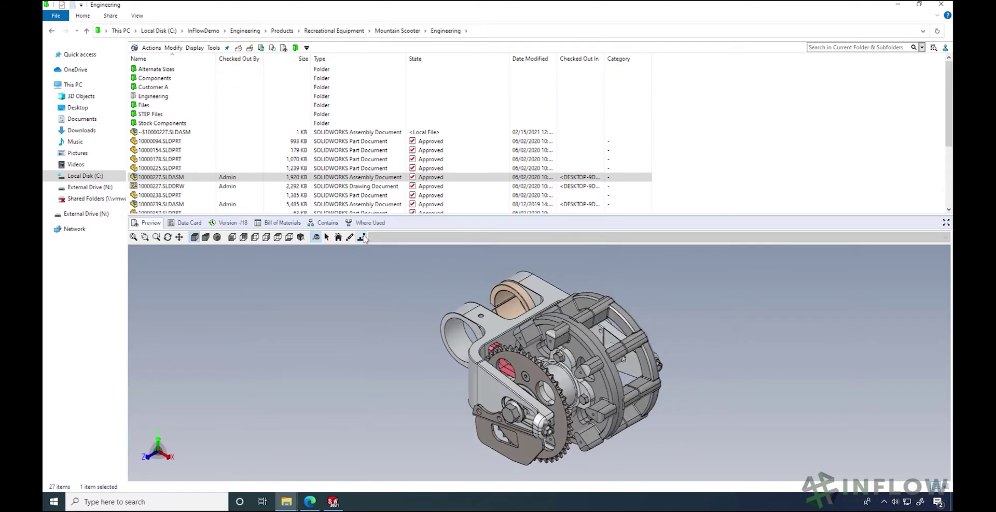
Preview the 10000227.SLDDRW drawing and zoom into its title block and parts list.
left_click(183, 188)
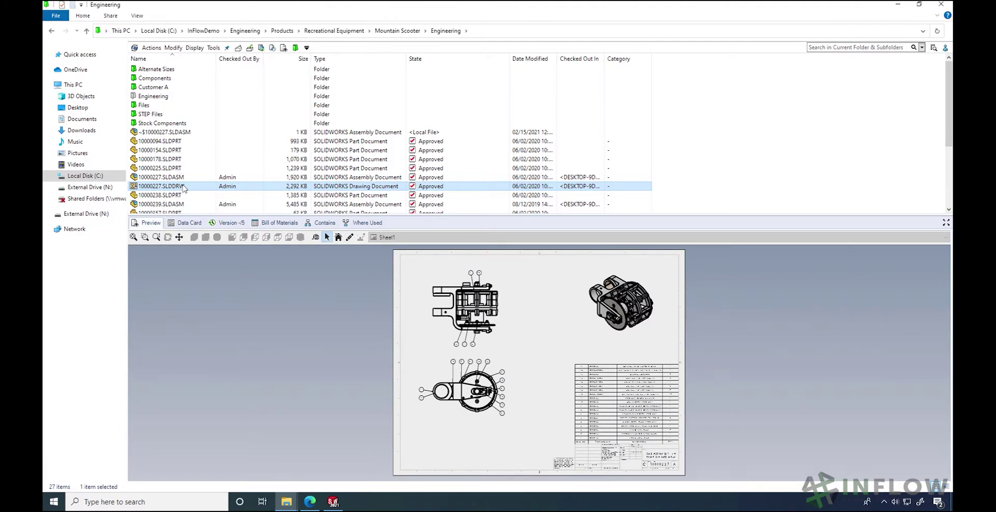
left_click(146, 238)
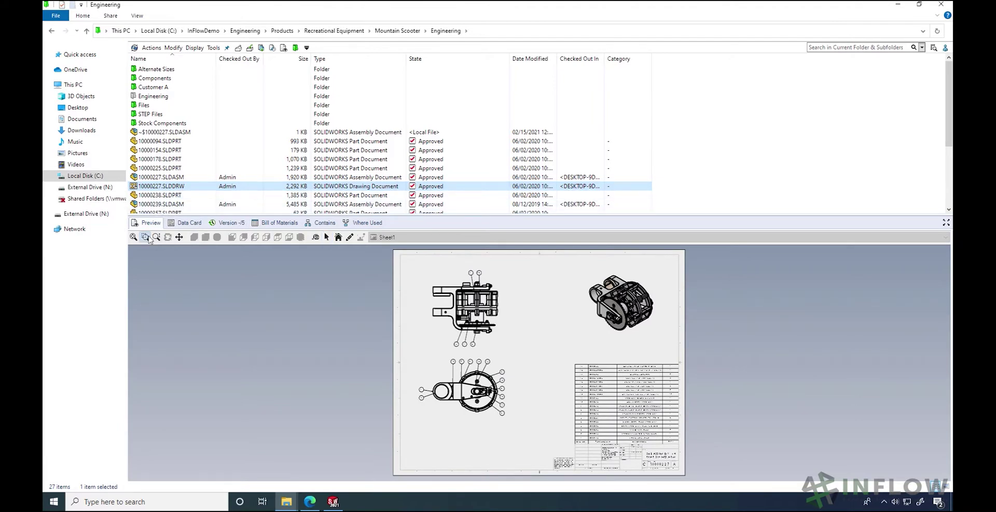
left_click(554, 440)
left_click_drag(554, 440, 684, 473)
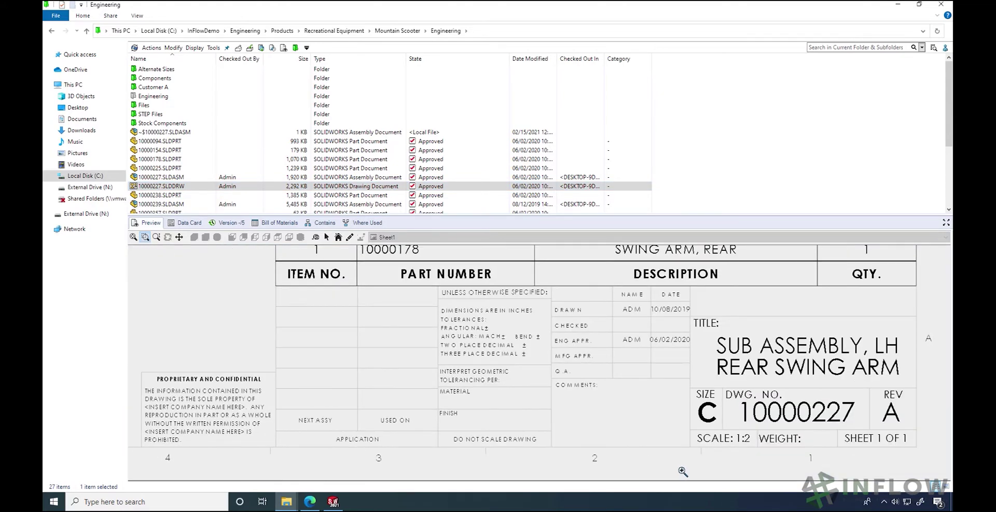
Pan up through the parts-list rows, then show the drawing's data card.
middle_click_drag(626, 291, 615, 437)
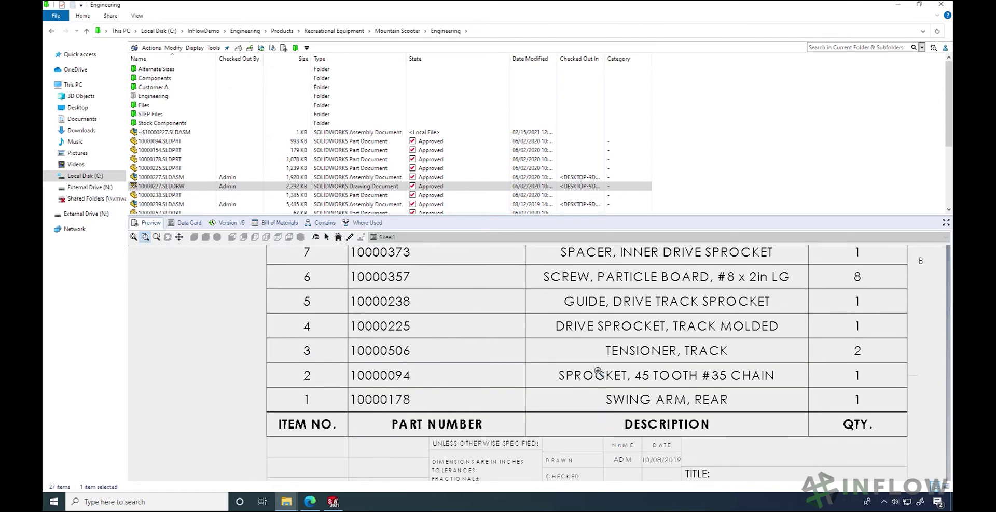
middle_click_drag(588, 306, 585, 427)
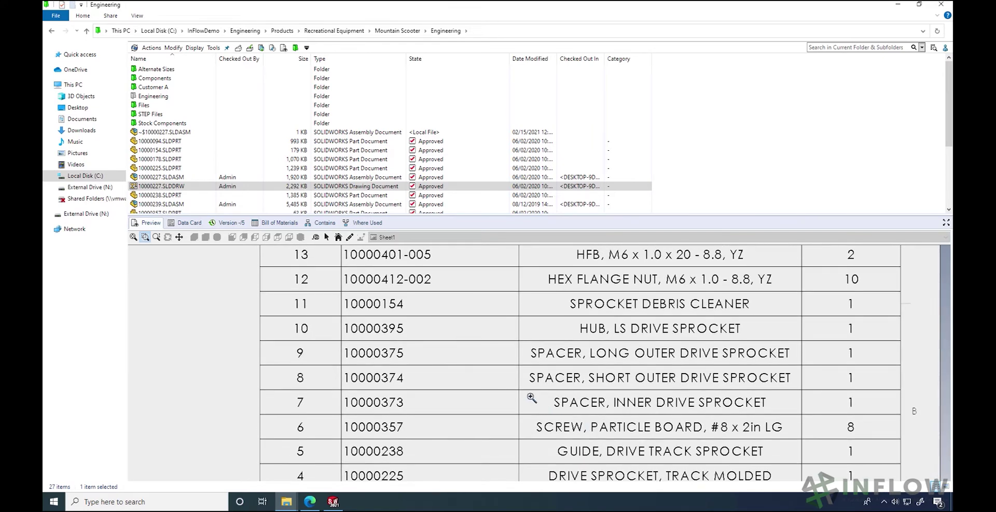
left_click(198, 223)
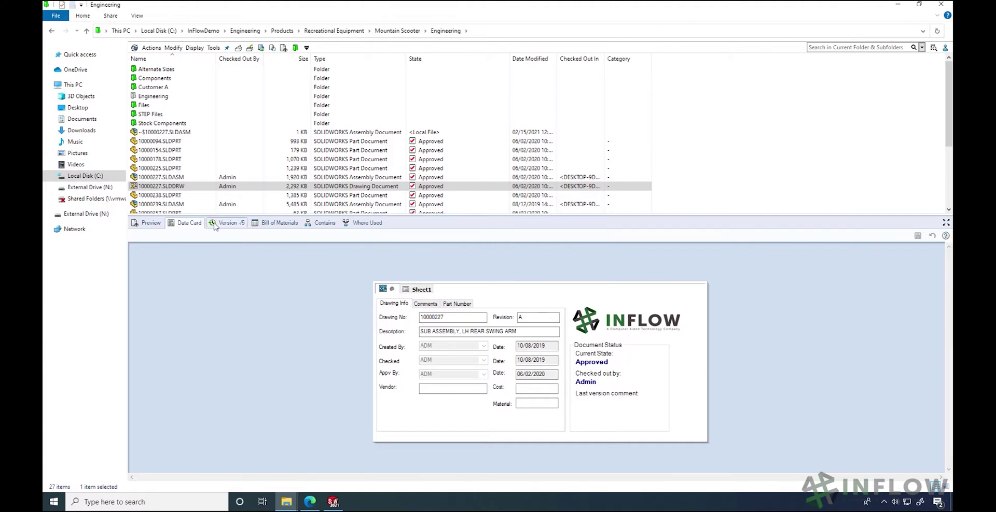
Show the drawing's version details, then select the 10000227.SLDDRW row.
left_click(215, 225)
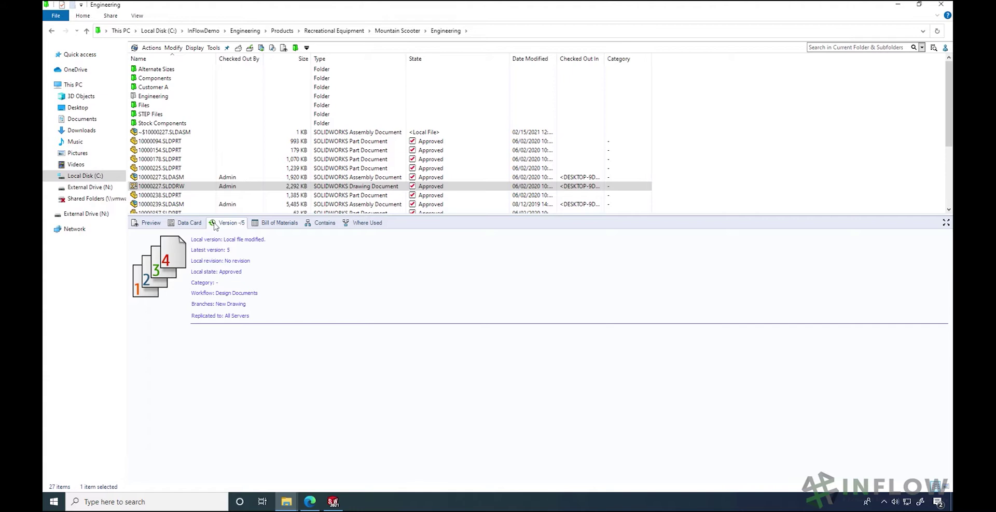
left_click(180, 191)
right_click(180, 191)
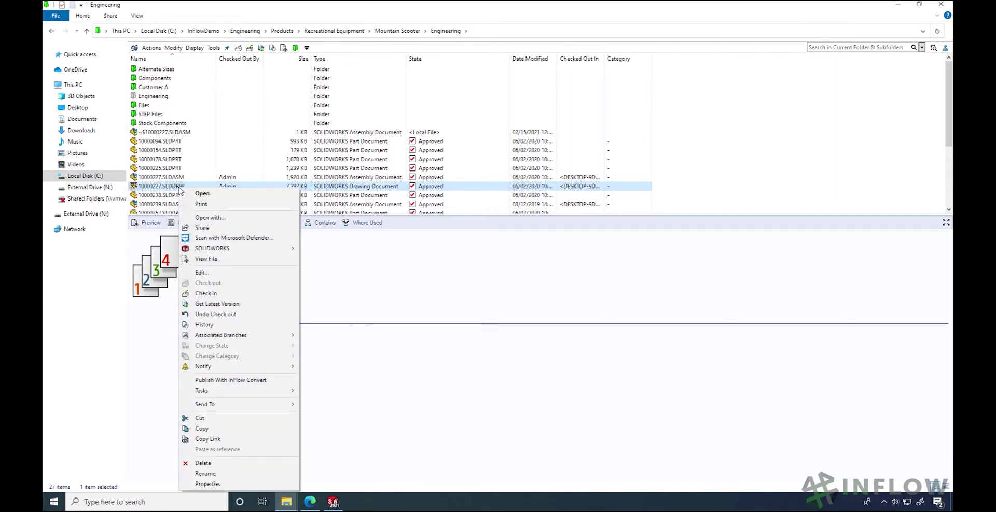
key("Escape")
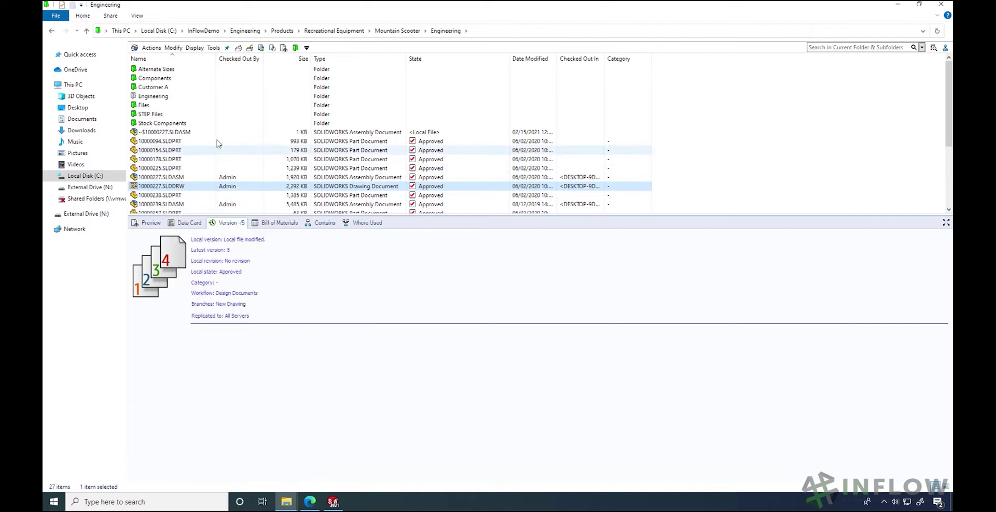
left_click(271, 47)
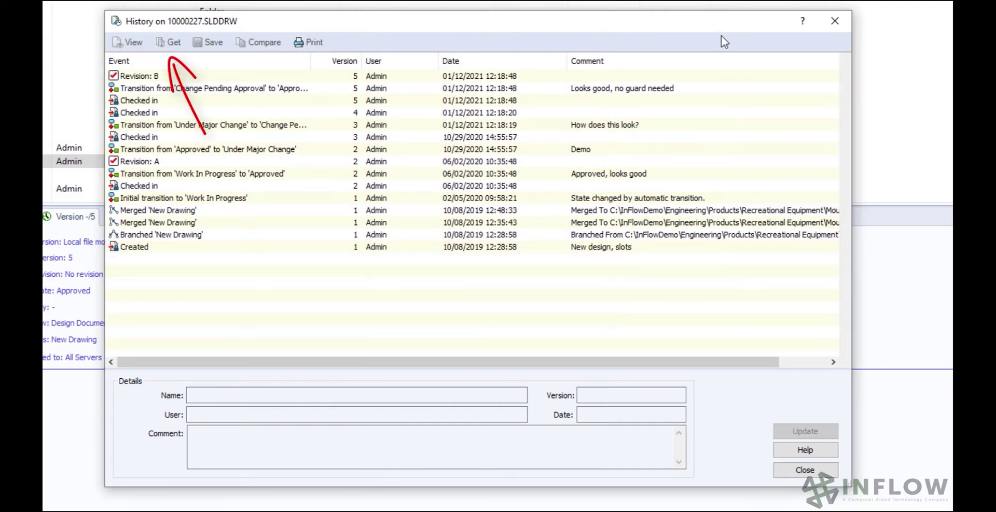
left_click(835, 24)
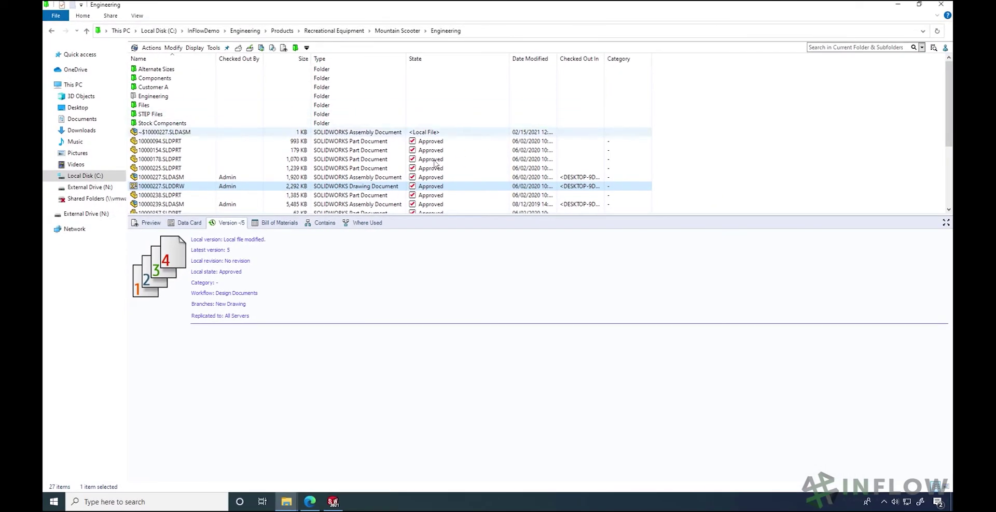
Show the drawing's Bill of Materials for revision A.
left_click(287, 223)
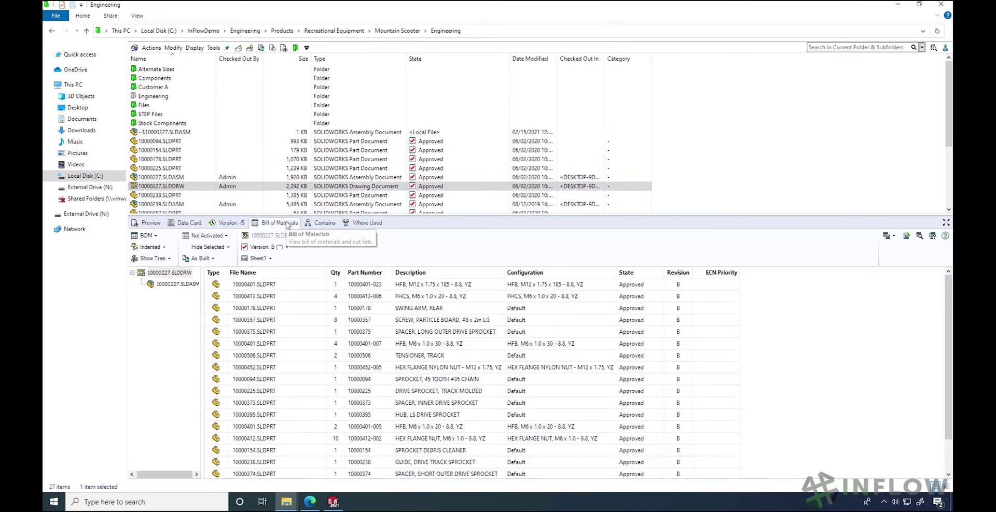
left_click(275, 247)
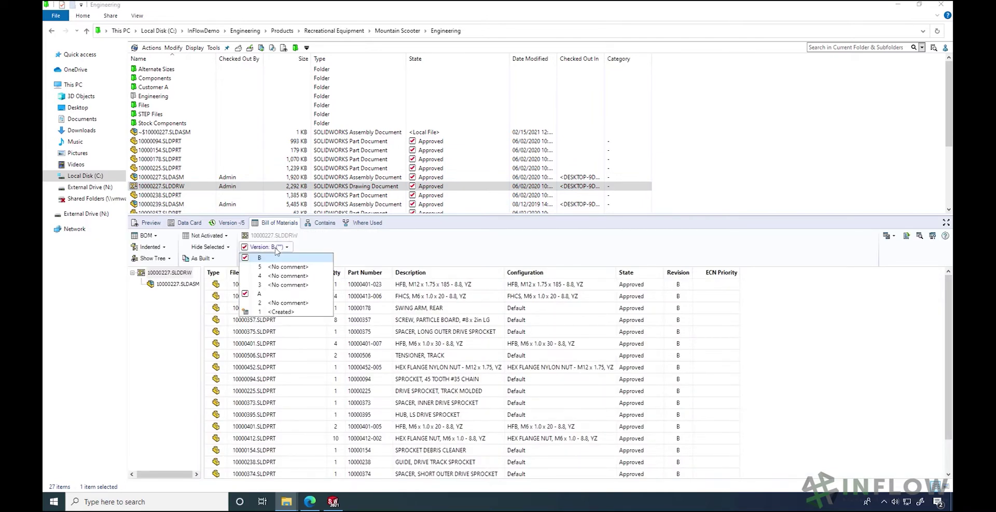
left_click(274, 294)
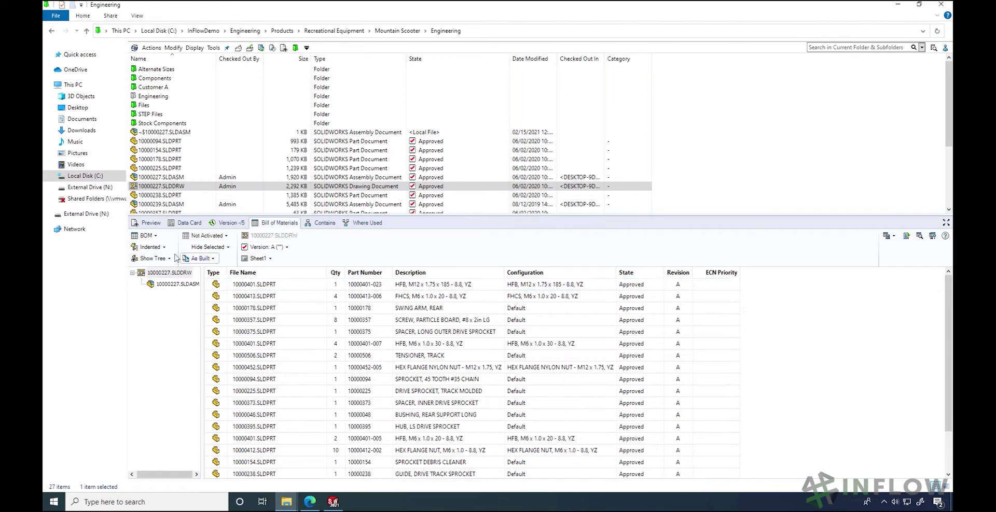
Switch to the '10000227.SLDDRW: Bill of Materials1' table, then view the Contains list.
left_click(152, 236)
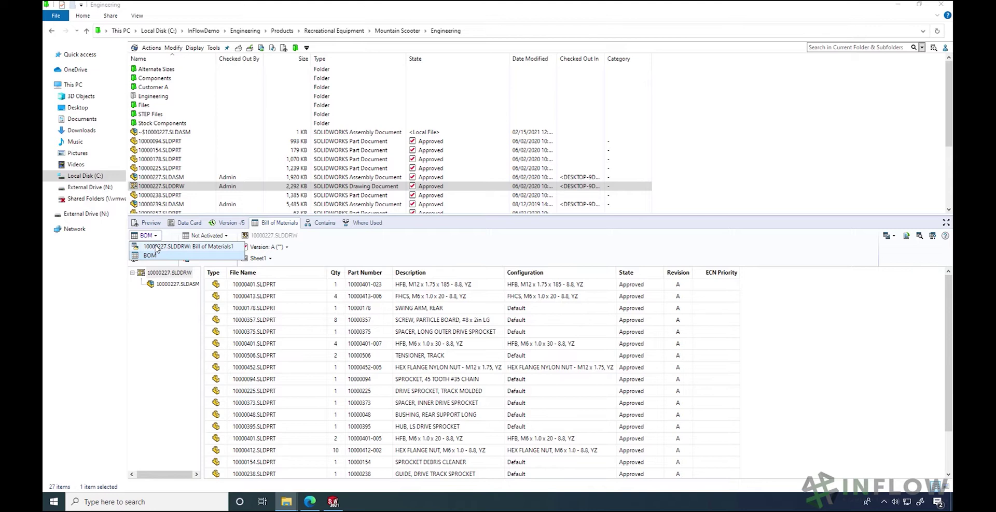
left_click(156, 247)
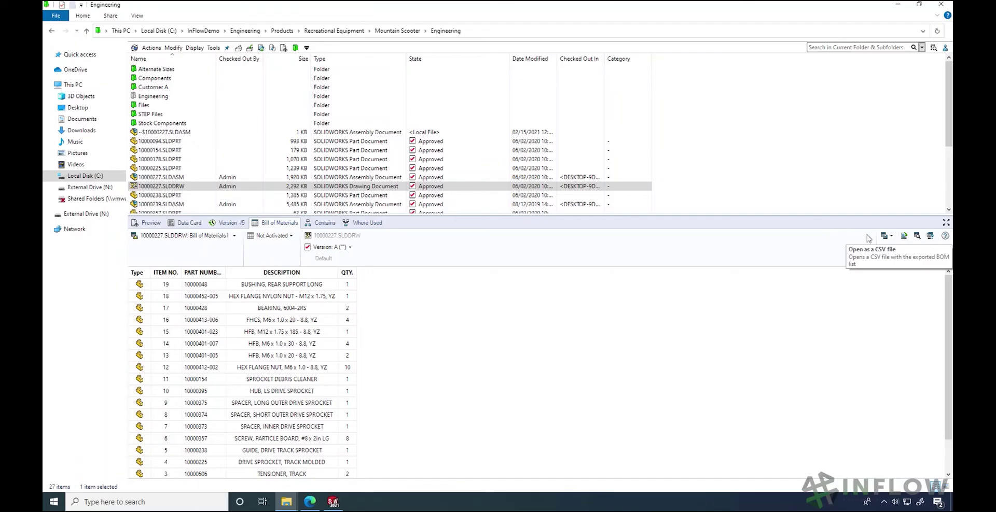
left_click(329, 224)
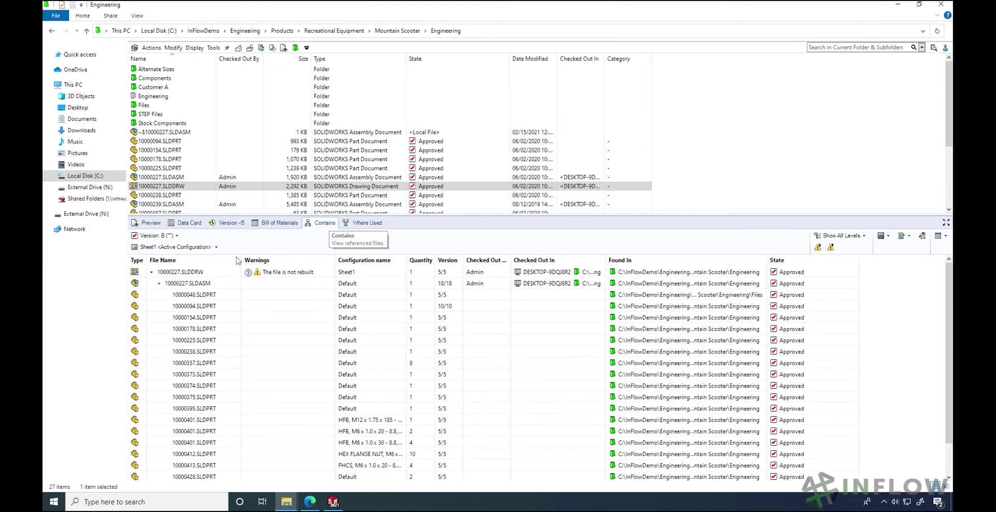
Browse the references, select sprocket part 10000094.SLDPRT and view its Where Used parents.
mouse_move(134, 307)
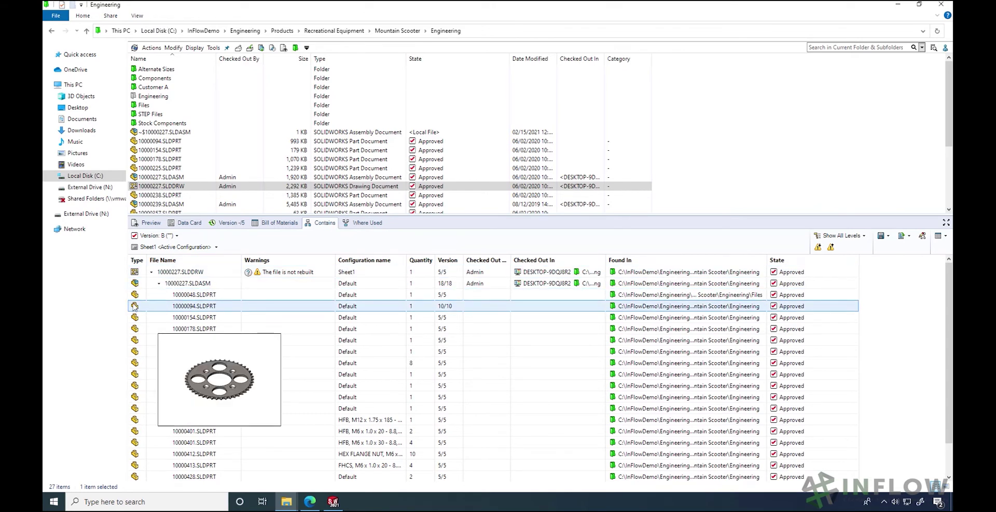
scroll(285, 332, "down", 1)
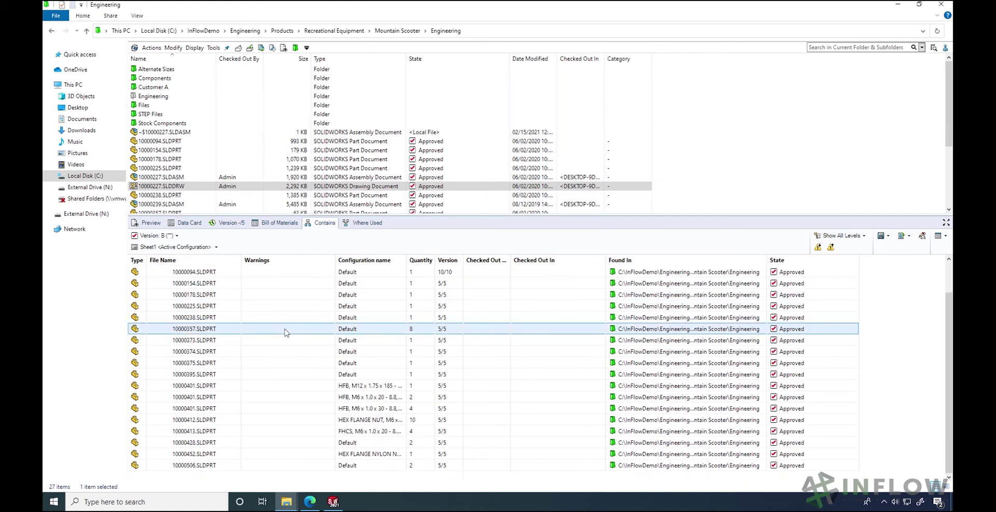
left_click(284, 333)
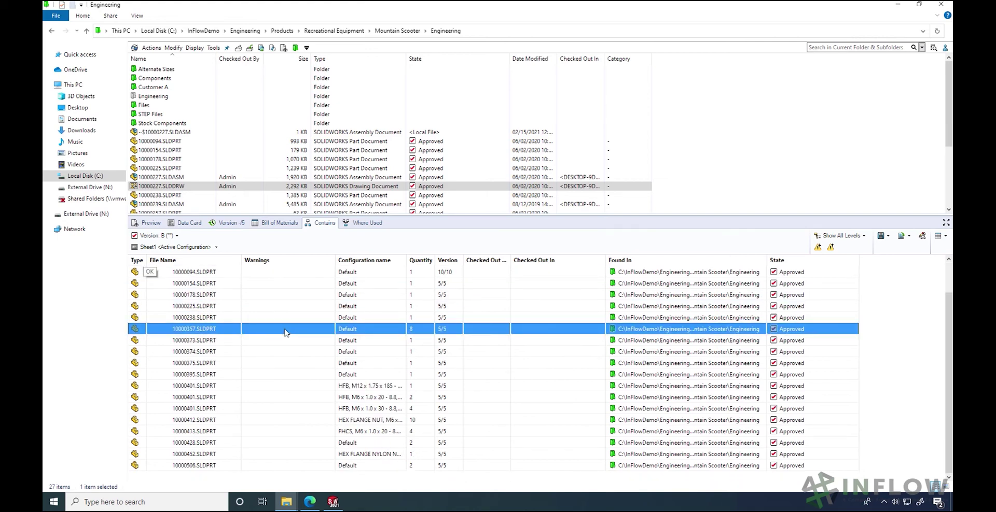
left_click(175, 143)
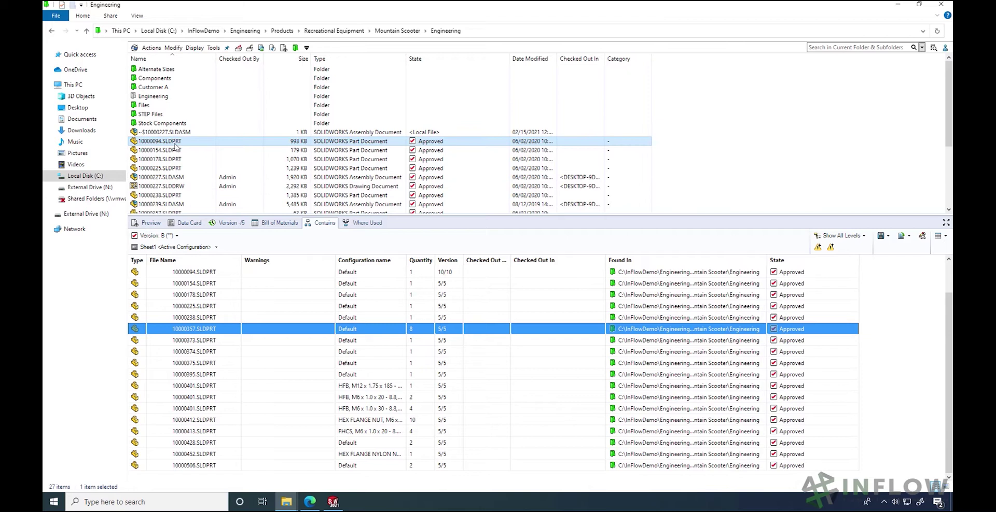
left_click(356, 224)
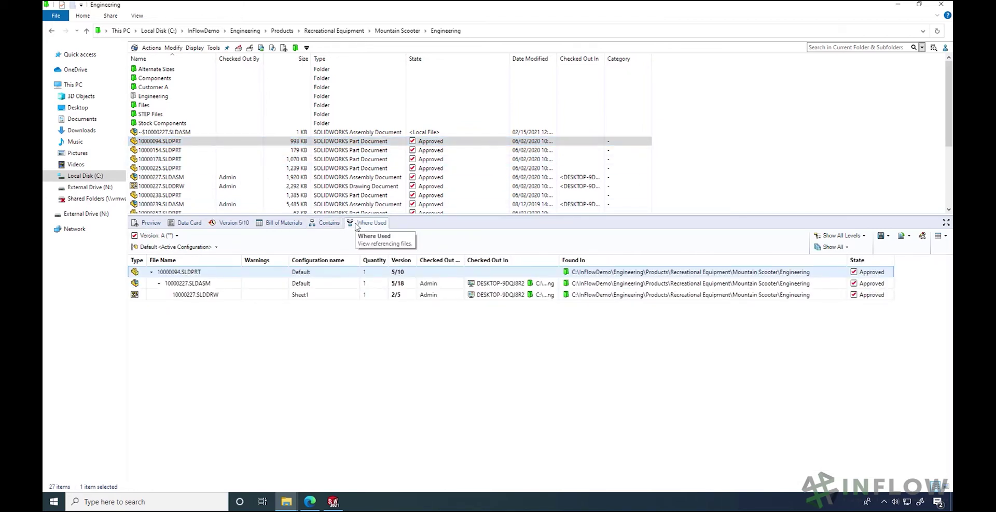
mouse_move(135, 274)
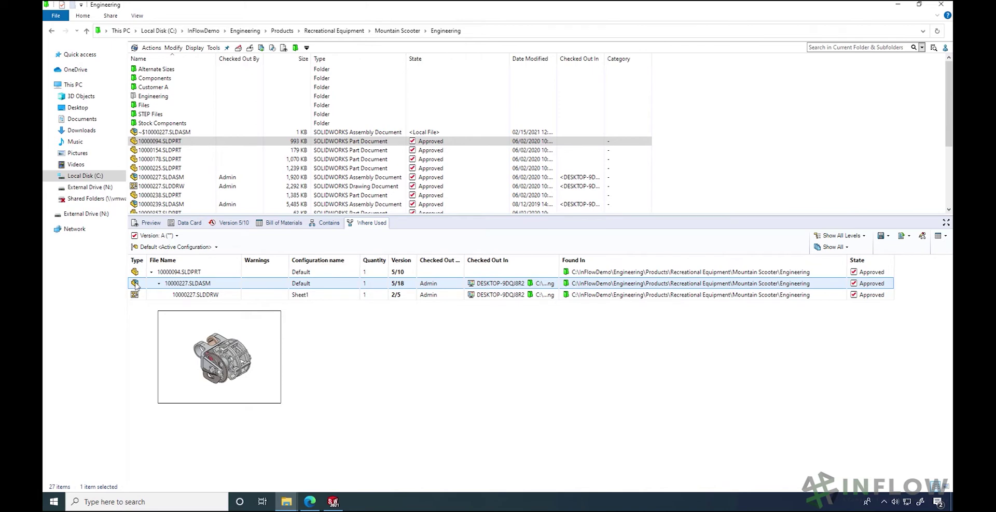
Review the commands in the Tools, Display and Modify menus.
left_click(213, 49)
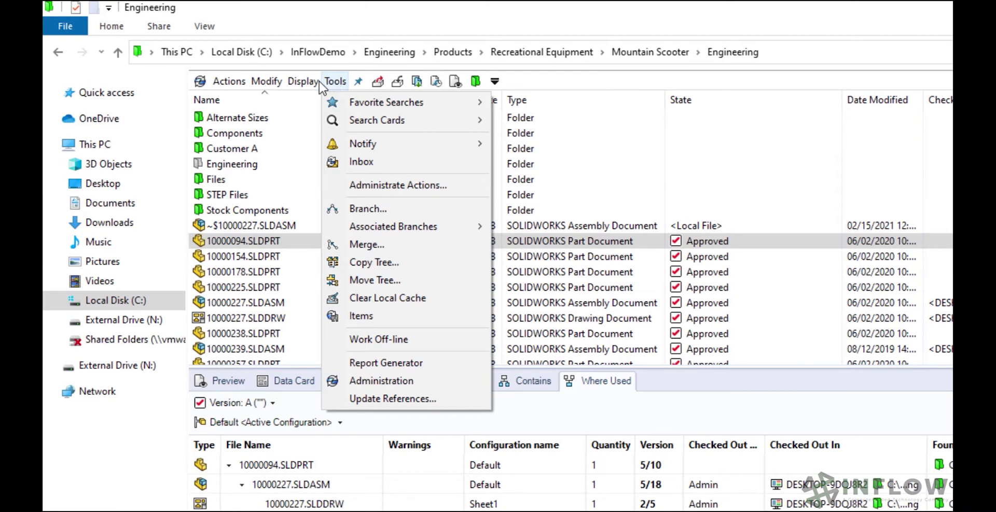
left_click(307, 83)
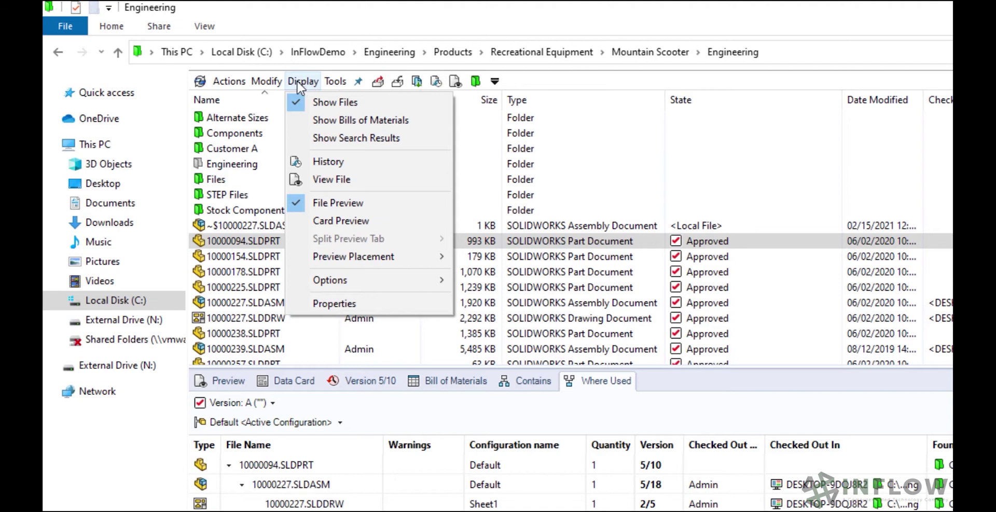
left_click(265, 83)
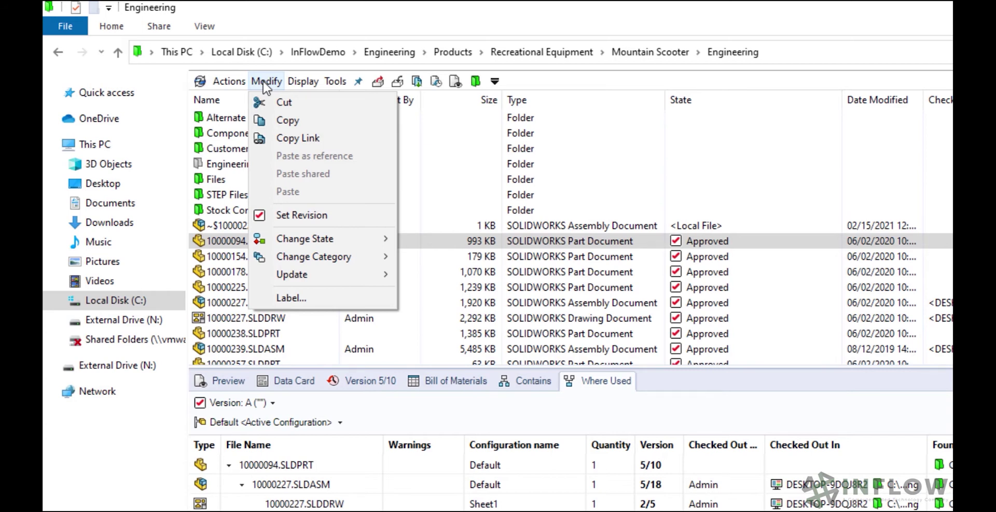
left_click(228, 83)
Review the Actions menu, then return to the vault's top-level folders.
left_click(228, 83)
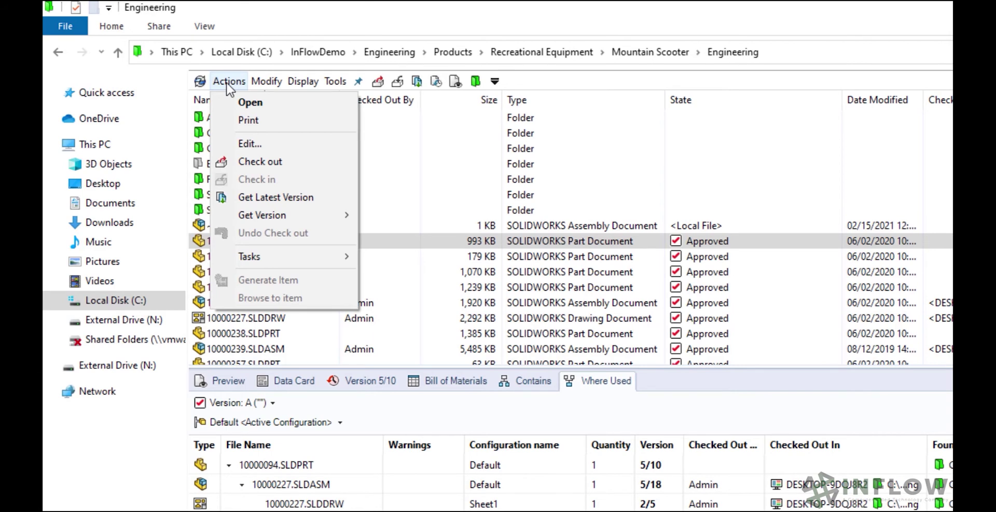
left_click(200, 82)
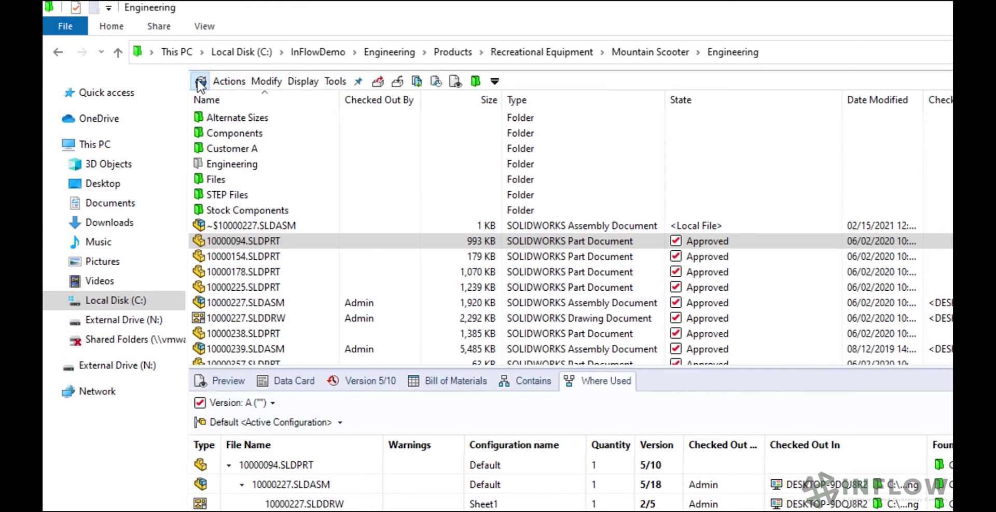
left_click(200, 82)
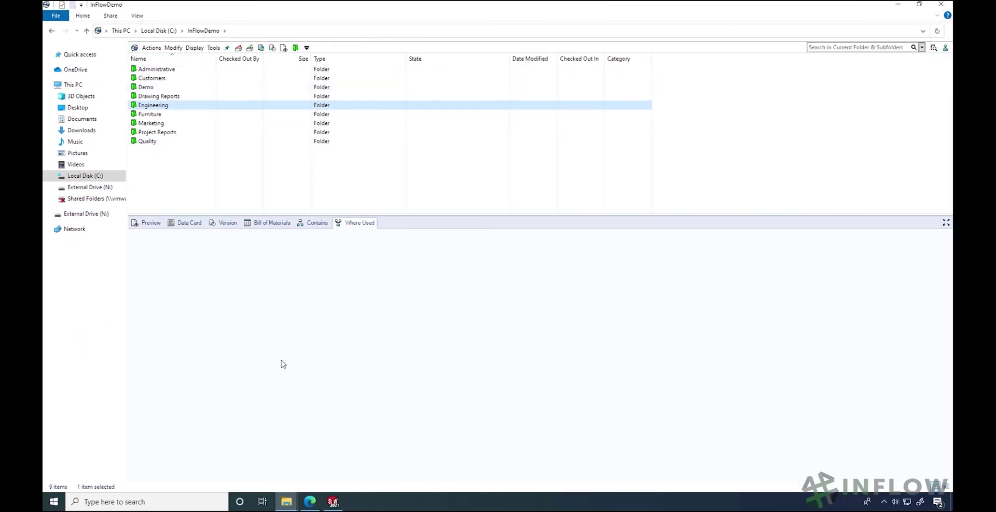
Switch to the SOLIDWORKS window with the 10000227 assembly open.
left_click(331, 505)
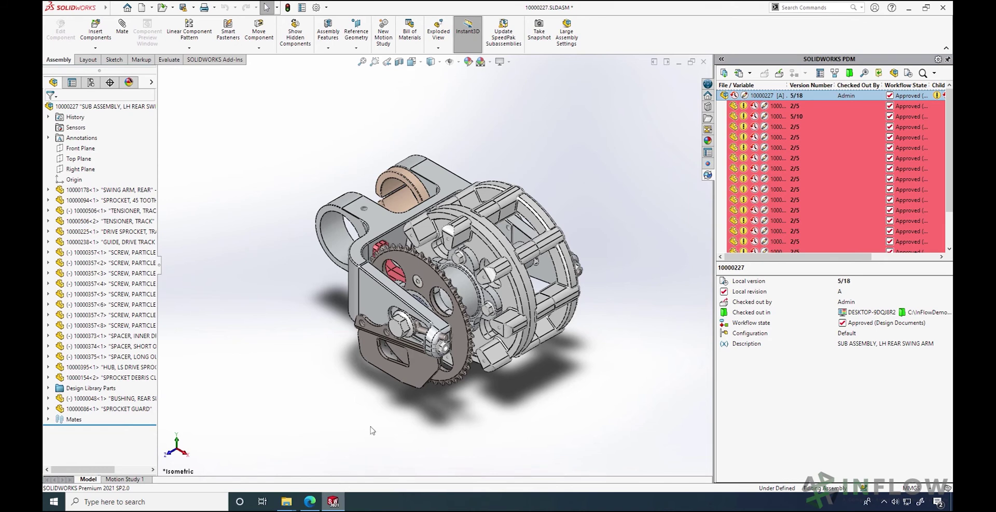
Get version 16 ('Remove guard') of 10000227.SLDASM from the PDM task pane.
left_click(750, 73)
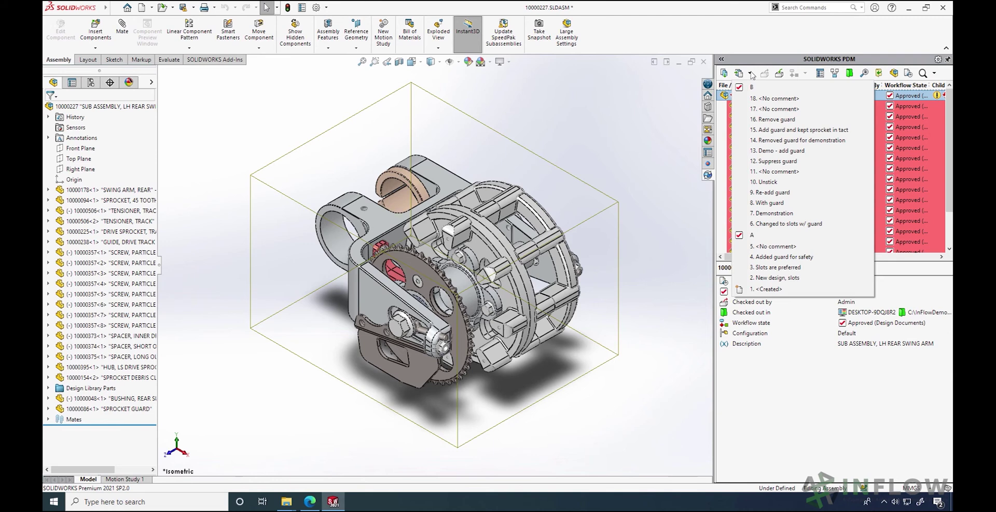
left_click(767, 119)
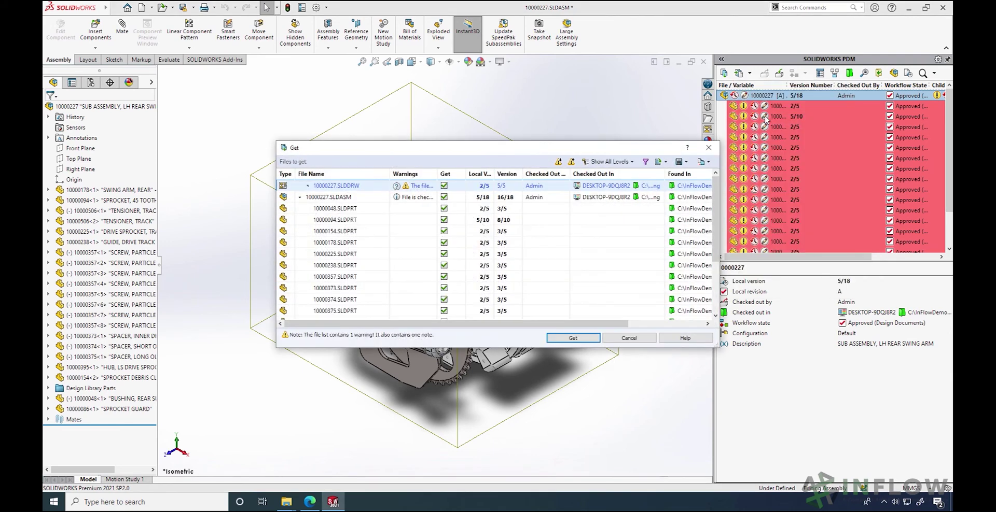
left_click(598, 338)
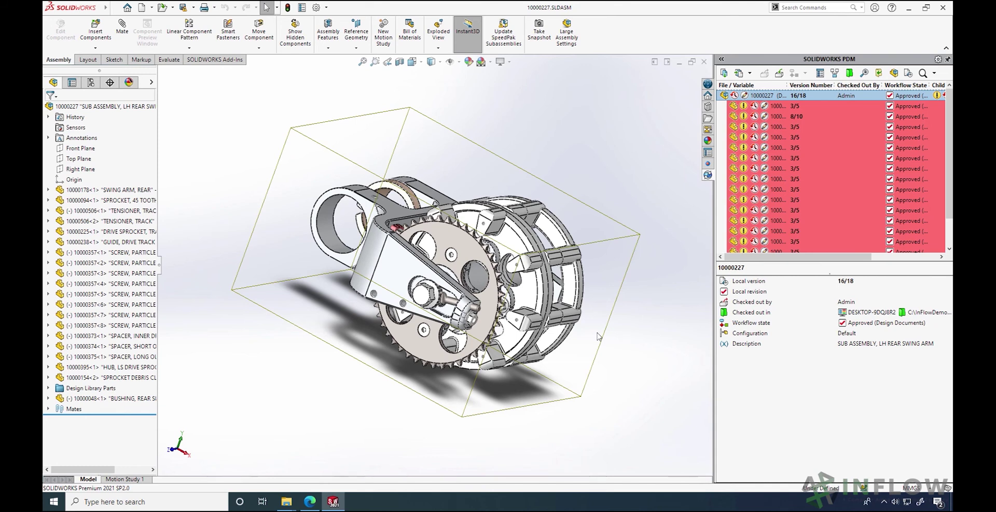
middle_click_drag(561, 338, 473, 351)
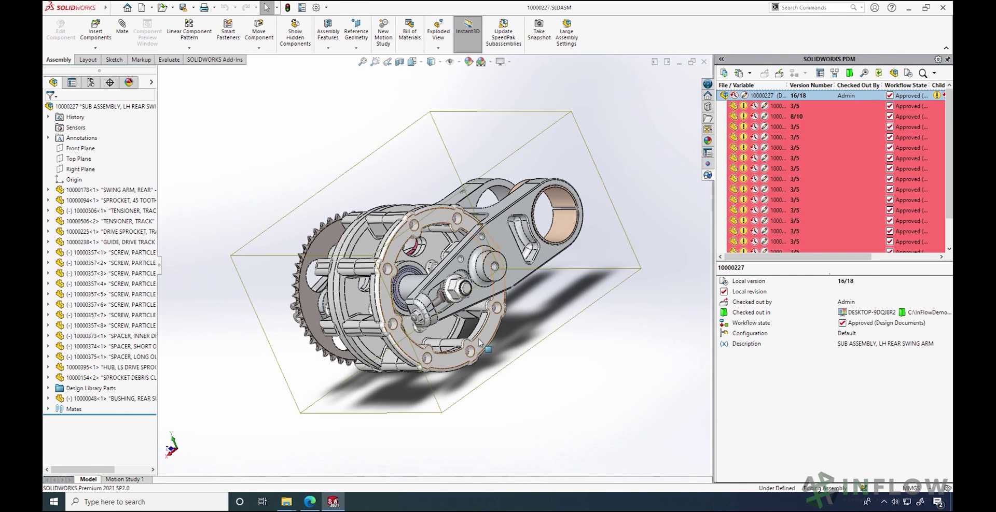
left_click(824, 76)
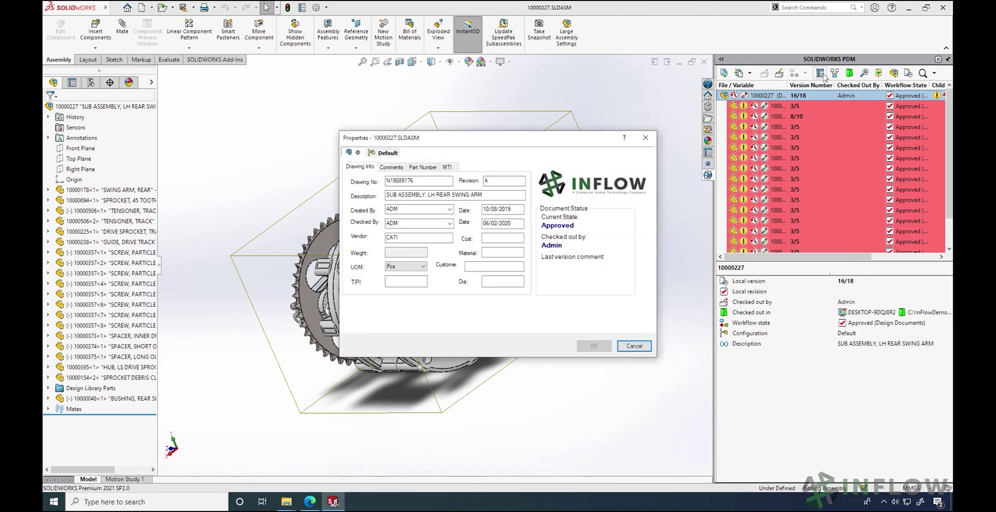
left_click(646, 346)
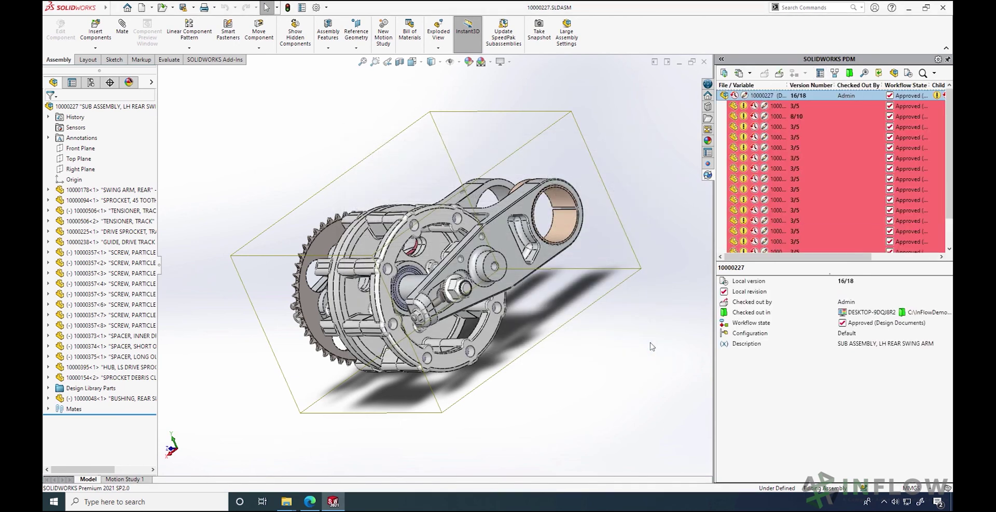